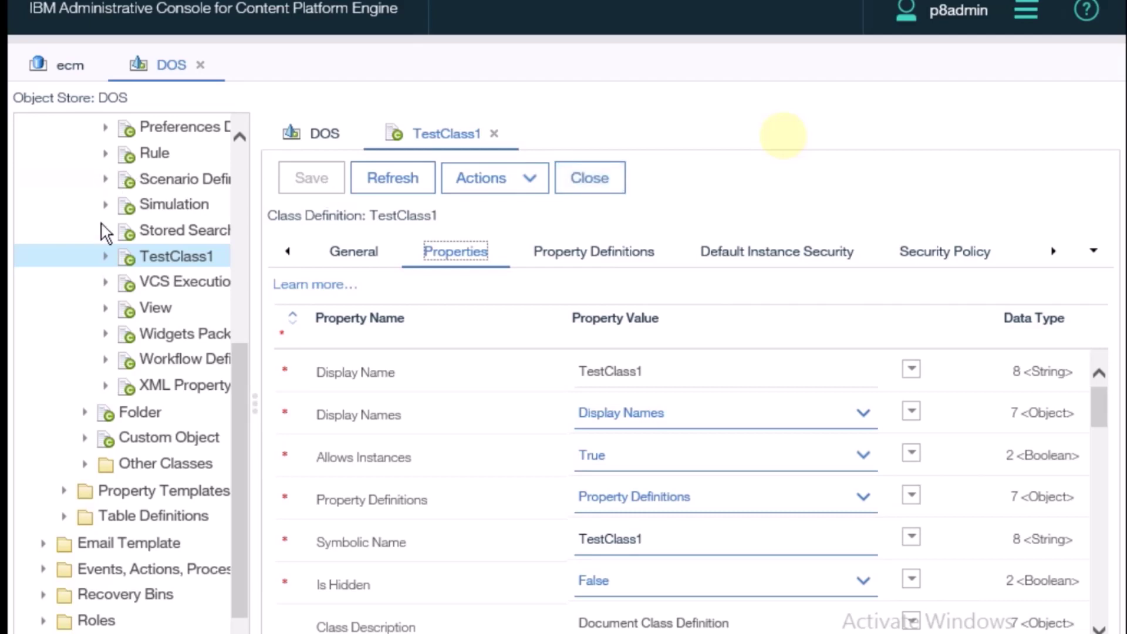
- Widen the navigation tree panel and select TestClass1 in the class tree
click(233, 376)
scroll(231, 374, up, 10)
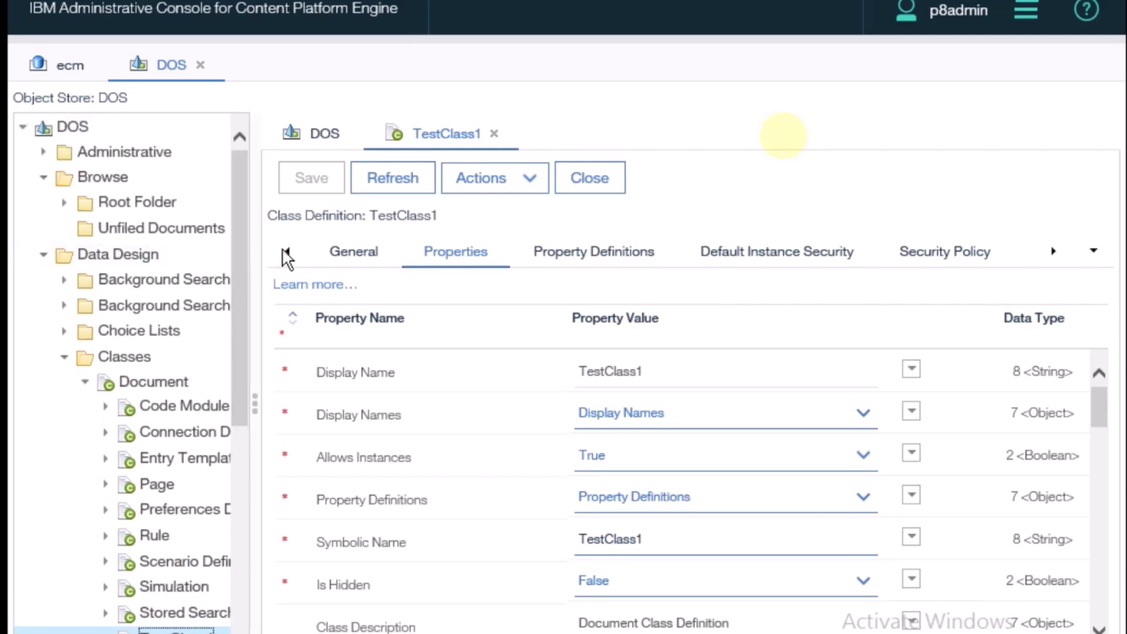
drag(255, 246, 320, 249)
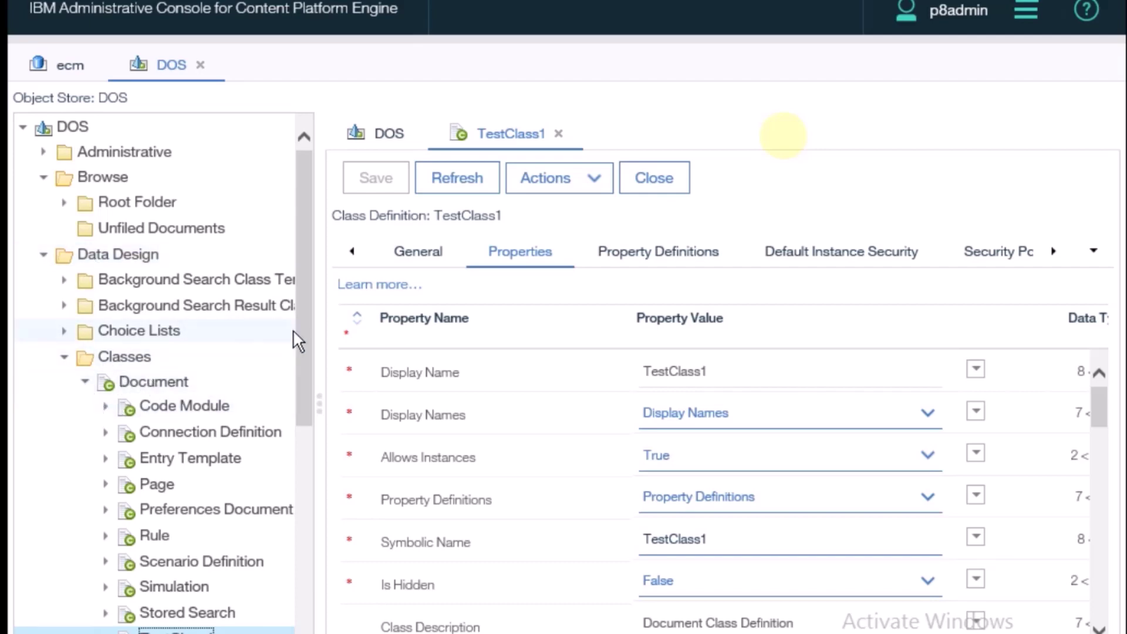
drag(296, 328, 301, 398)
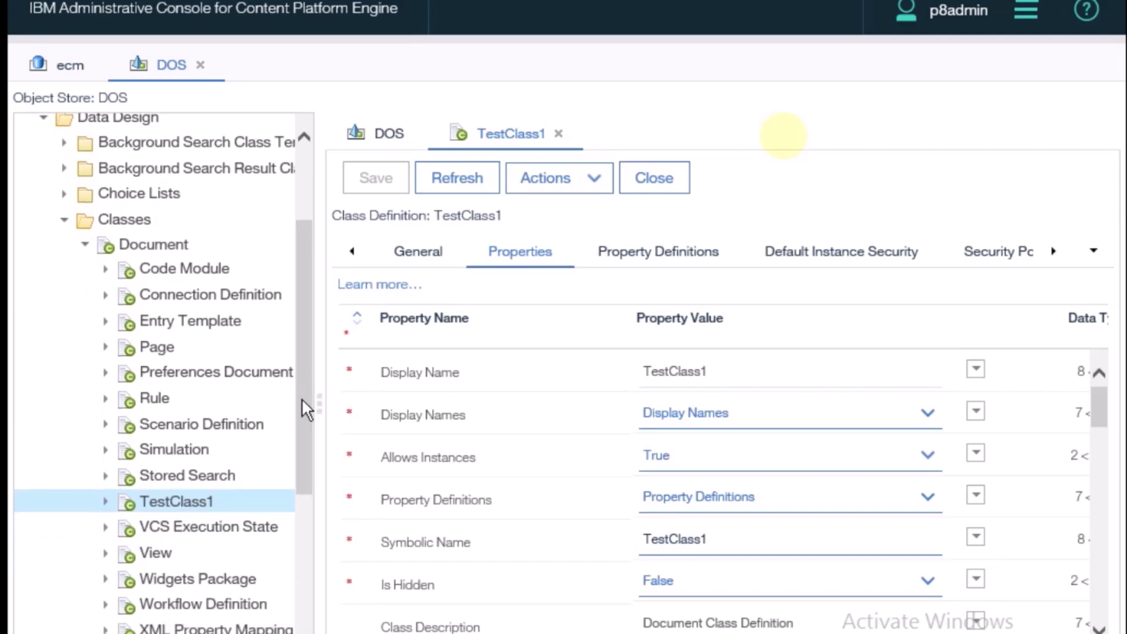
click(179, 494)
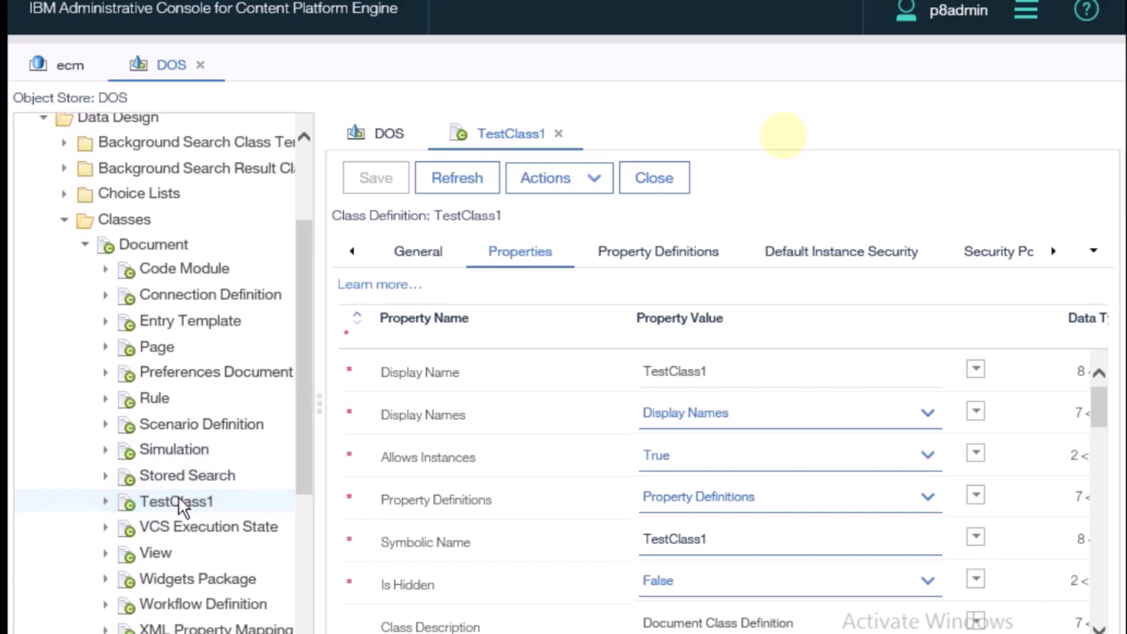
click(178, 500)
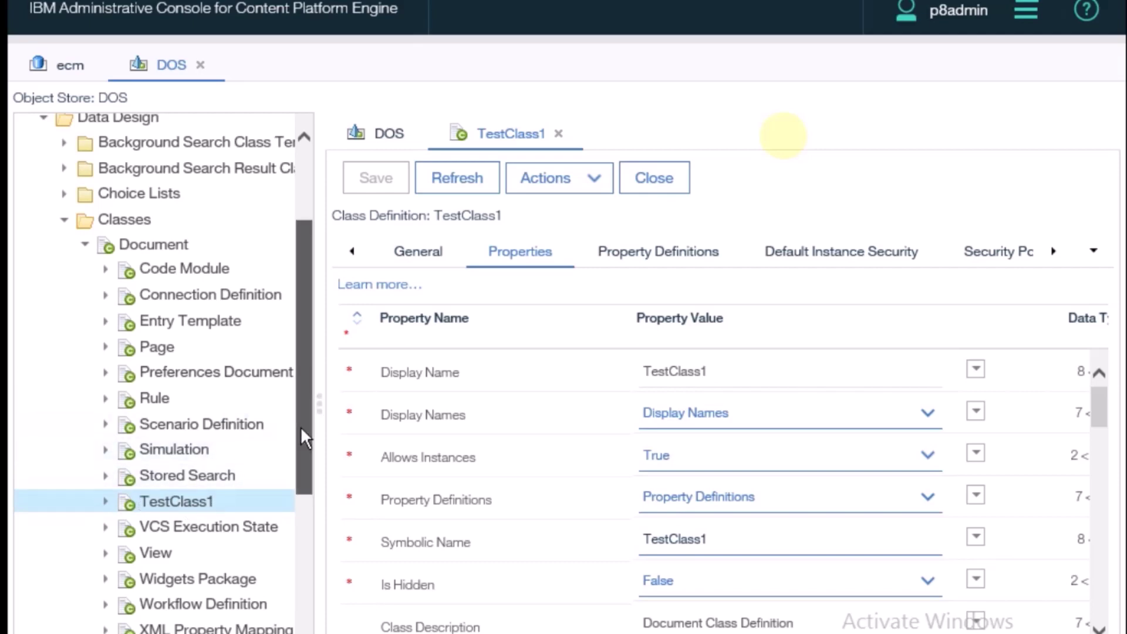
drag(300, 426, 298, 540)
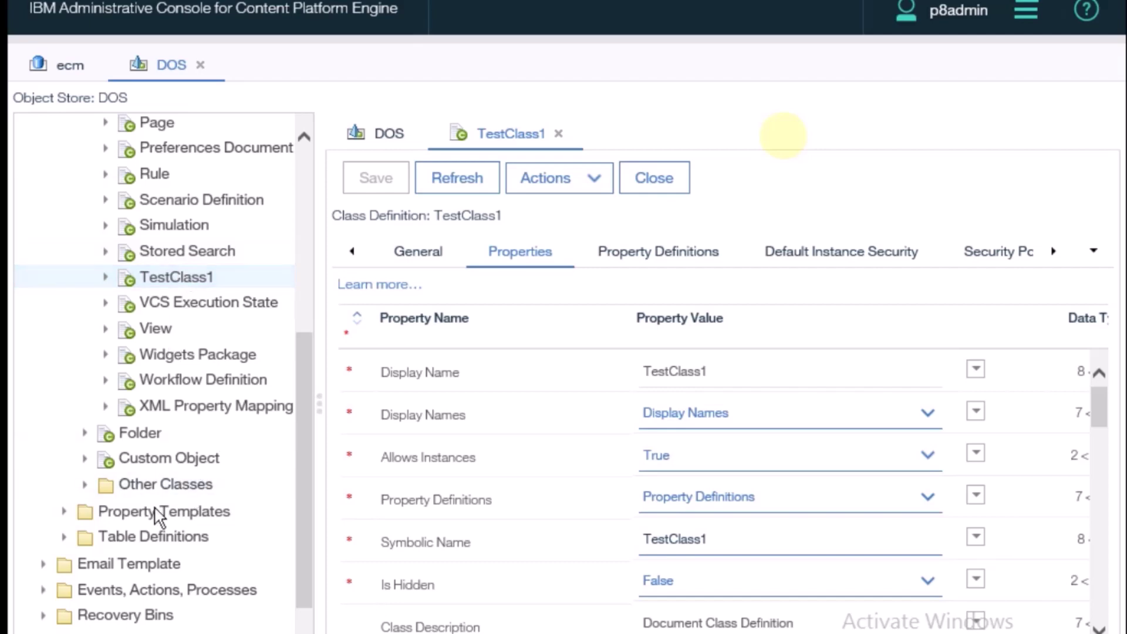
- Open the Property Templates list, starting and then cancelling a new template
click(125, 515)
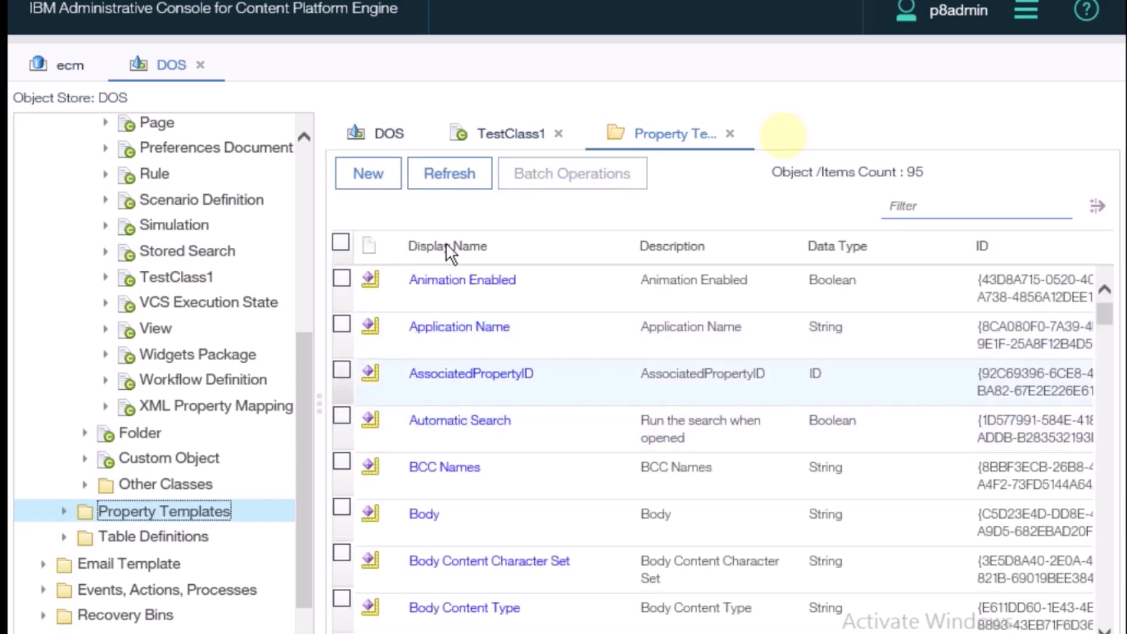
click(370, 187)
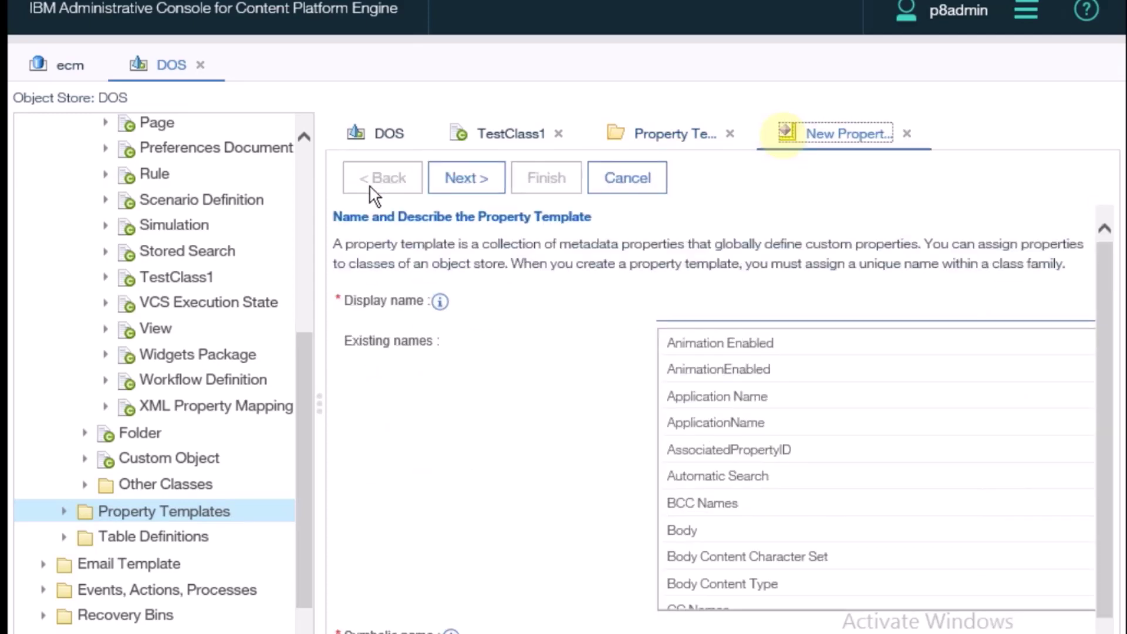
click(618, 185)
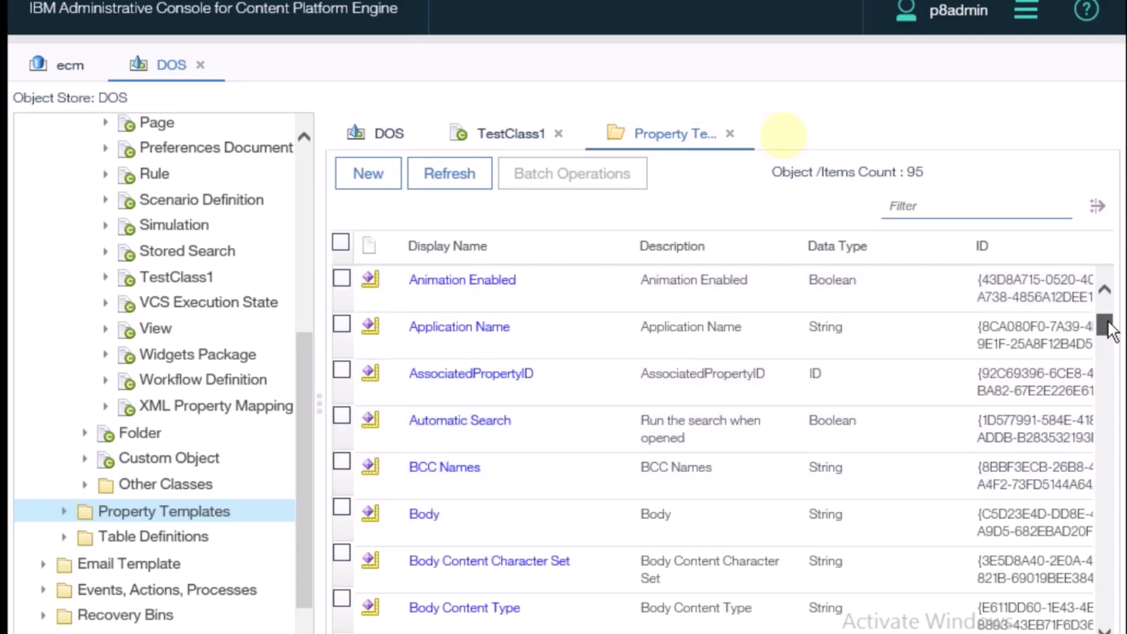
- Filter the property templates by 'name' to confirm Role Name exists
scroll(1112, 332, down, 3)
drag(1112, 332, 1112, 358)
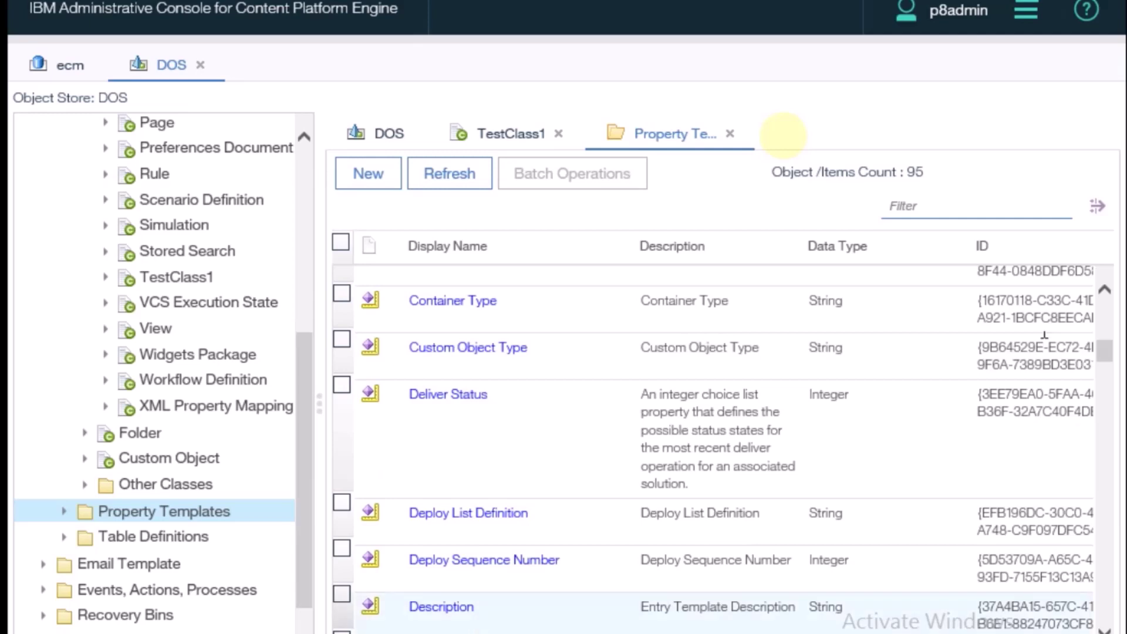
drag(1112, 345, 1107, 379)
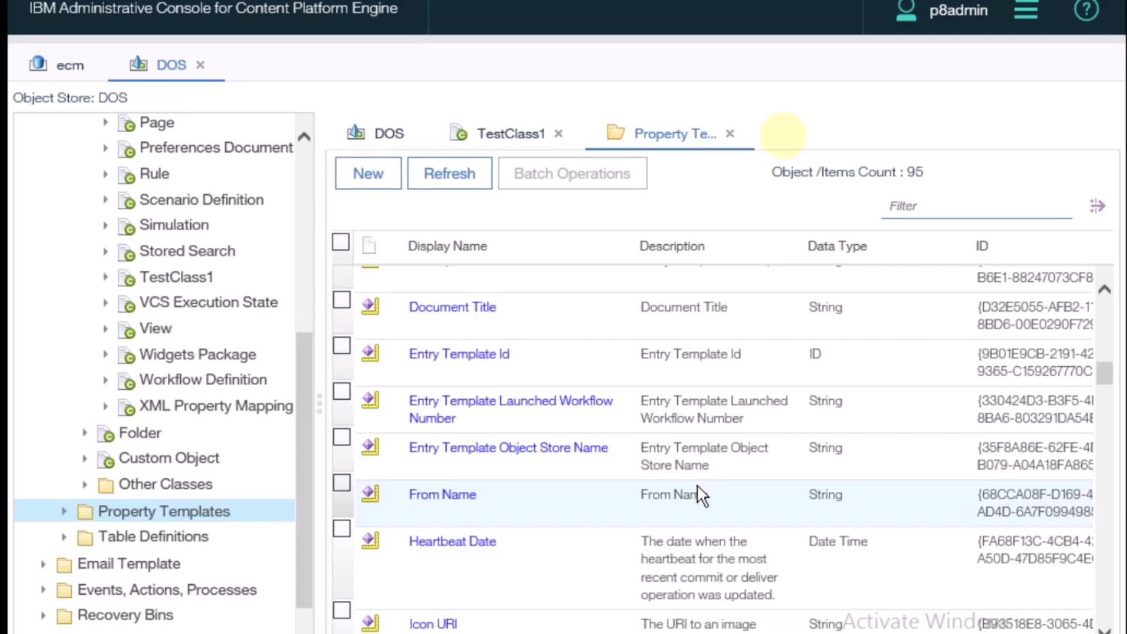
click(988, 200)
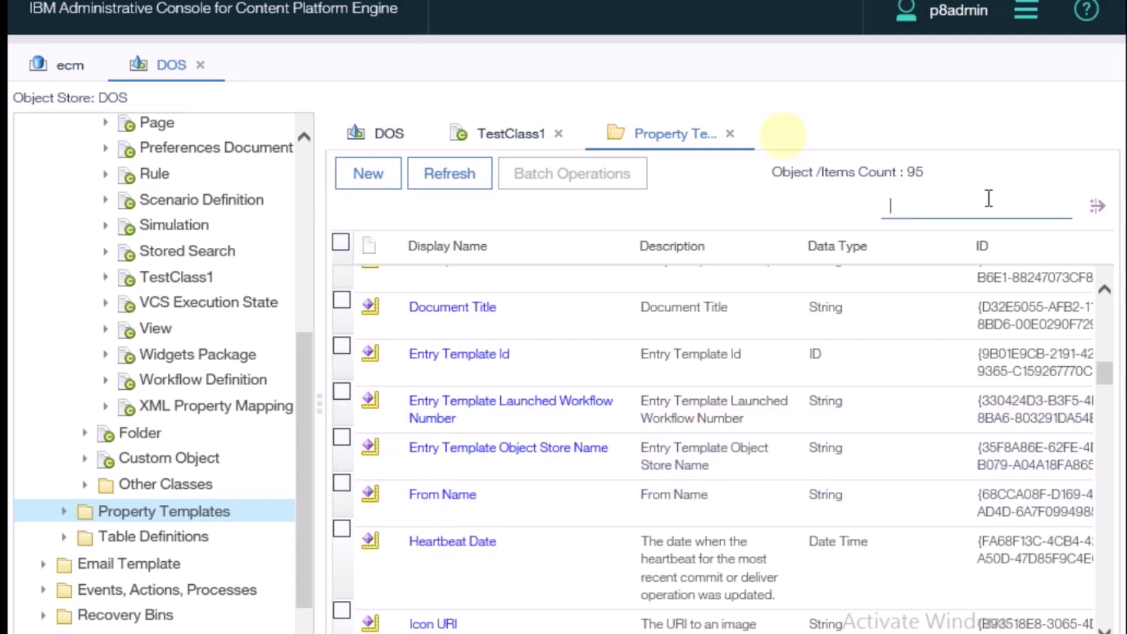
text(name)
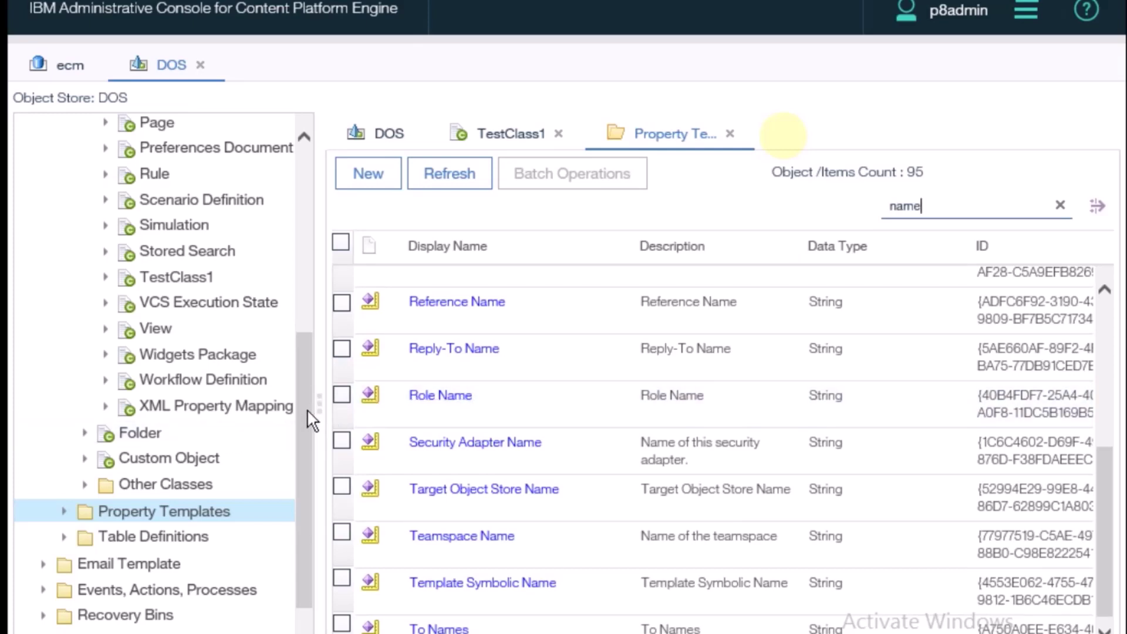
drag(308, 409, 325, 262)
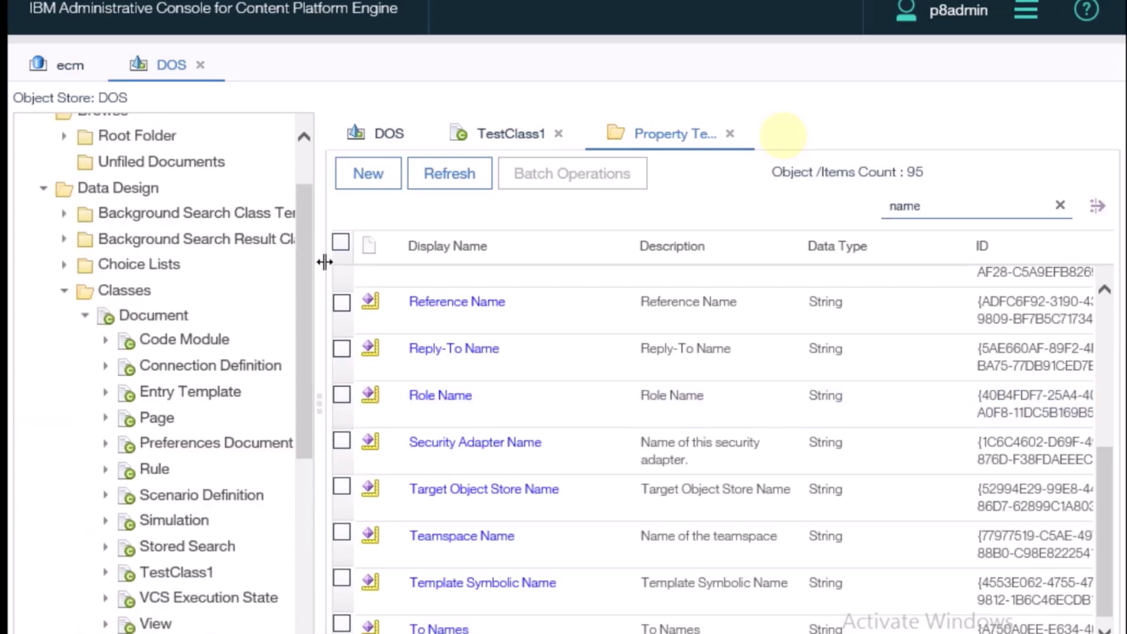
- Go to TestClass1's empty Property Definitions and bring up the Add Properties list
click(172, 572)
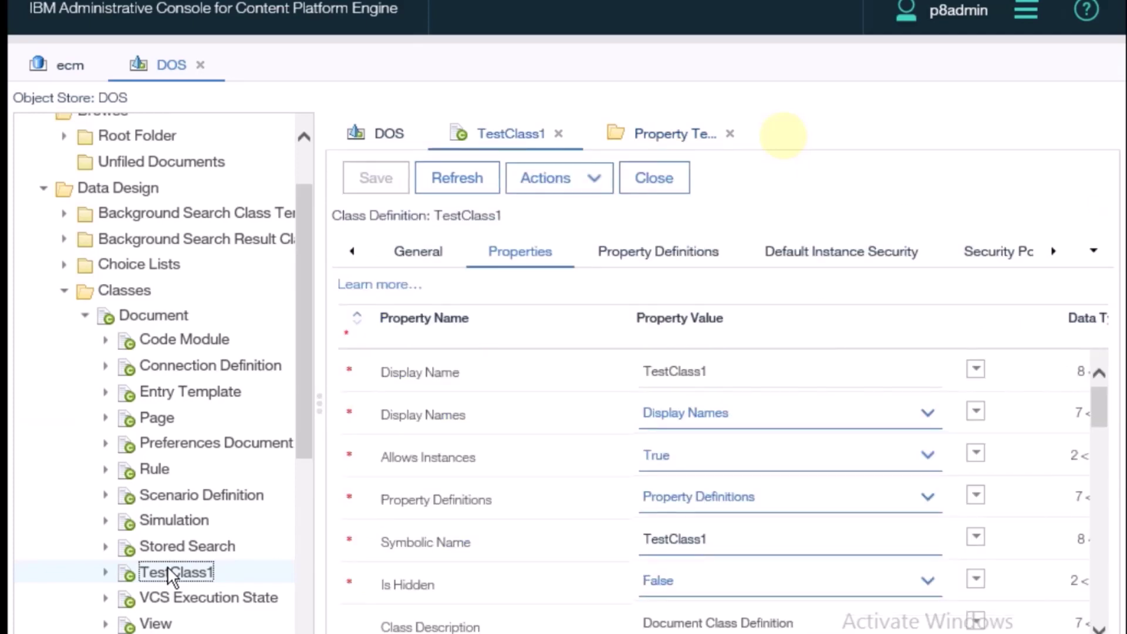
click(677, 262)
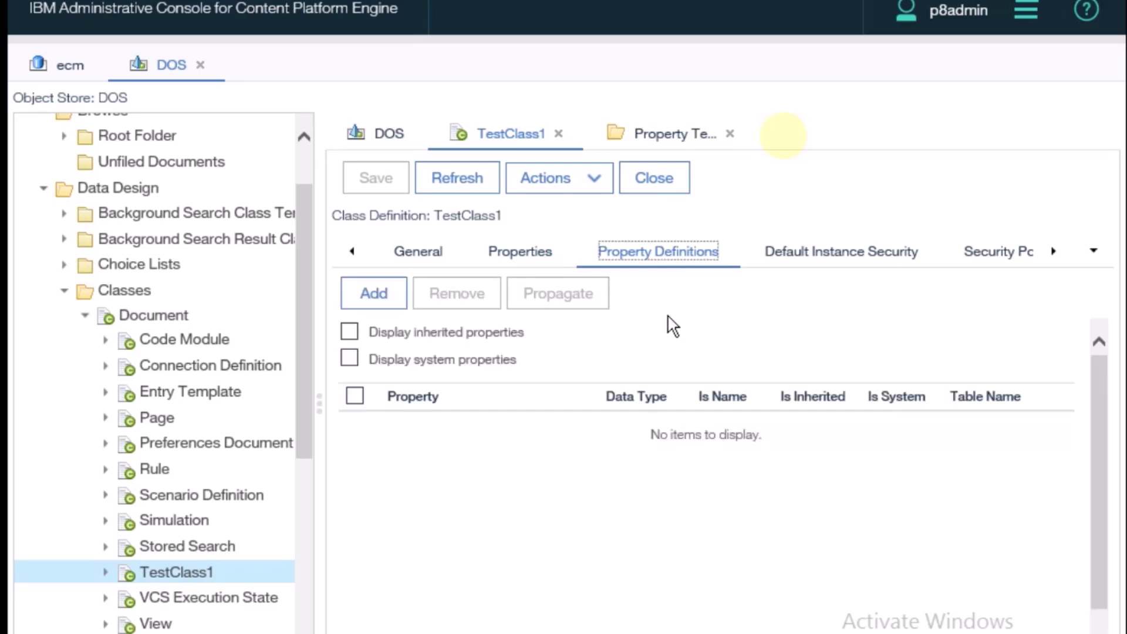
click(393, 296)
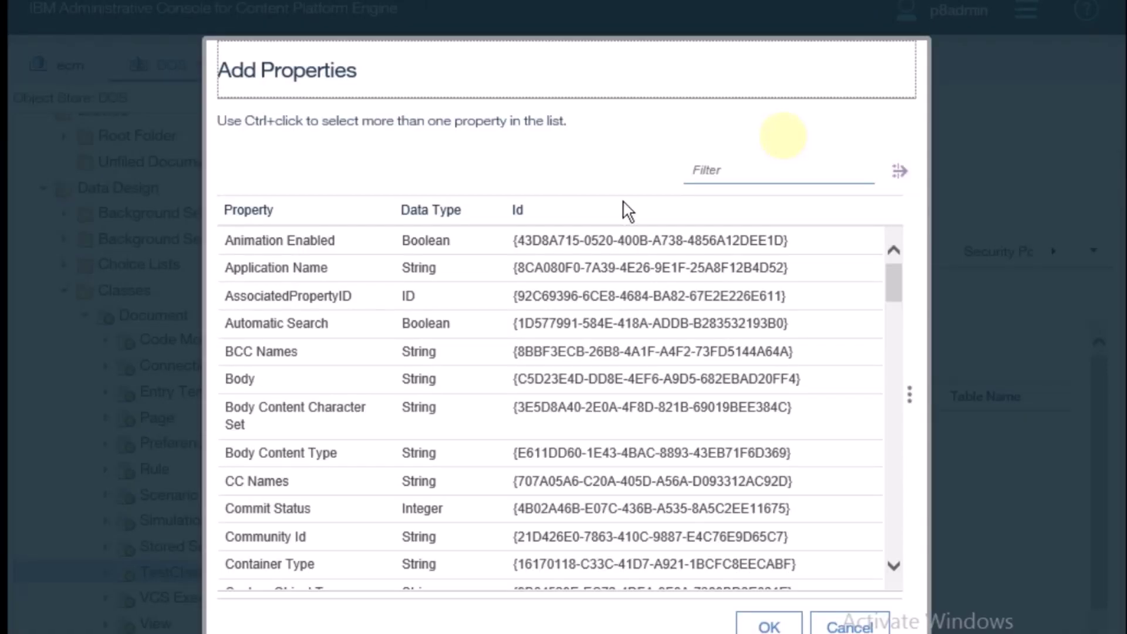
- Filter properties by 'role', add Role Name to TestClass1, save, and switch to Case Manager
click(889, 286)
drag(889, 289, 889, 295)
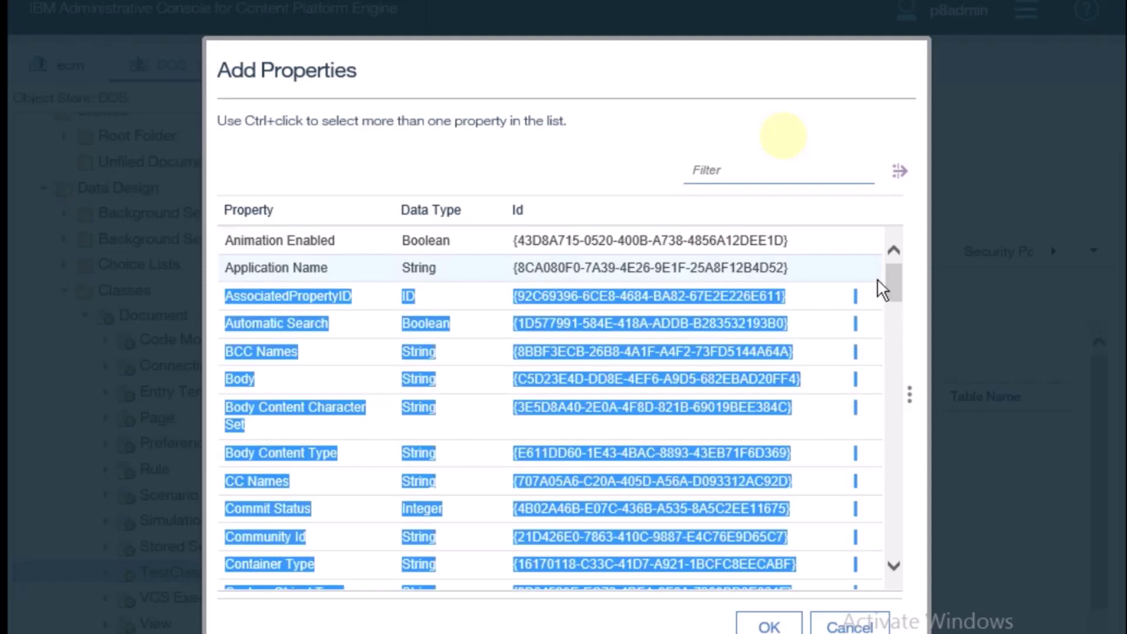
click(793, 169)
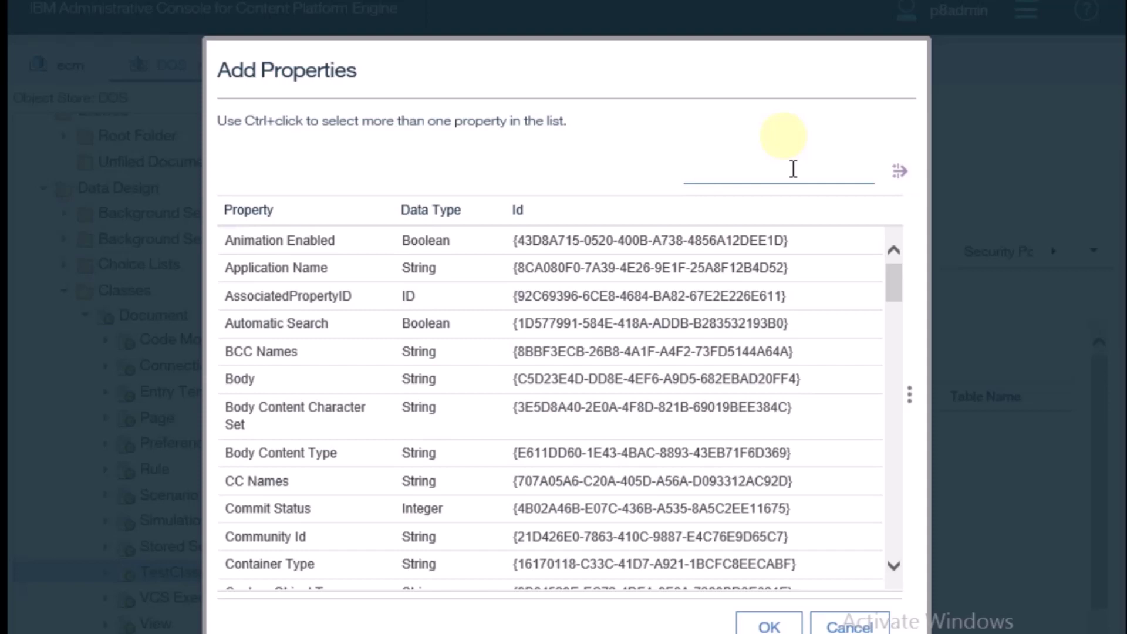
text(role)
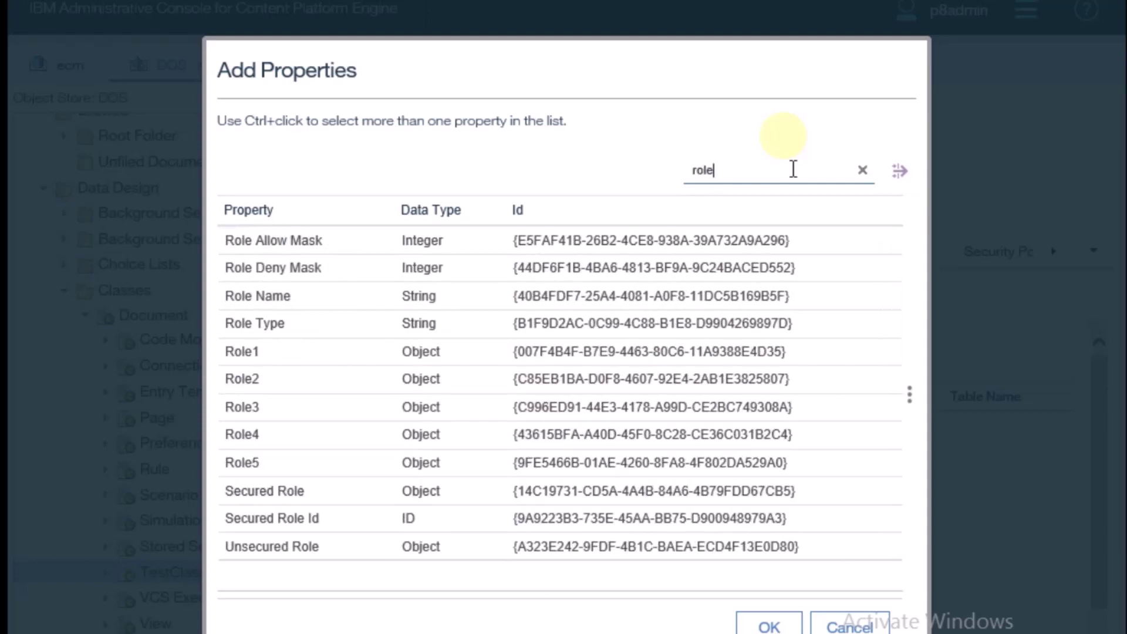
click(306, 303)
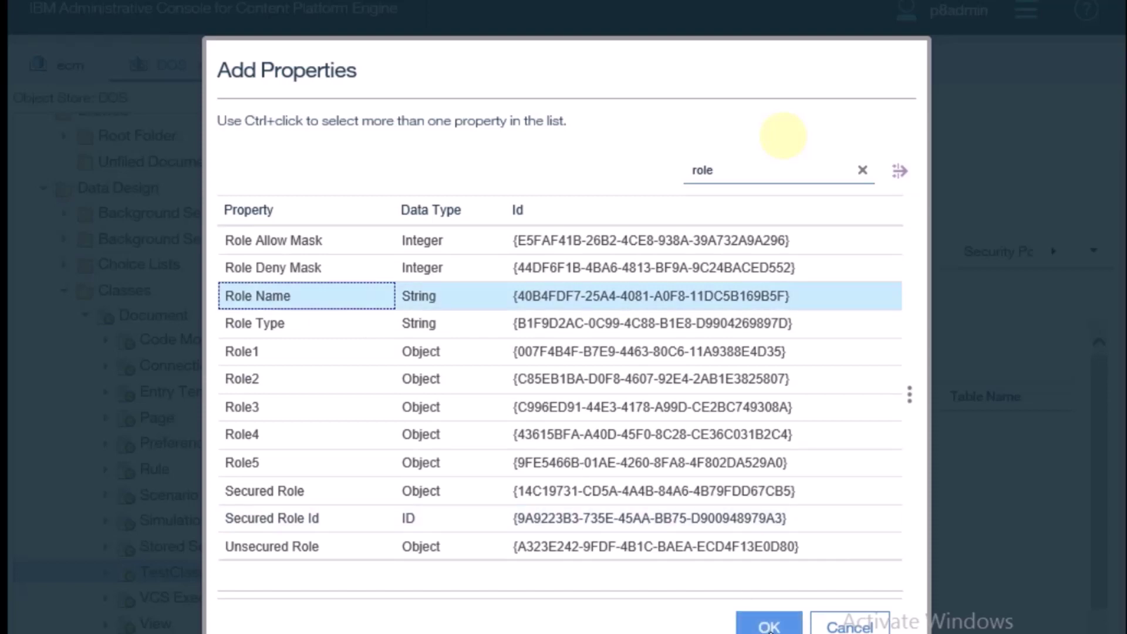
click(769, 627)
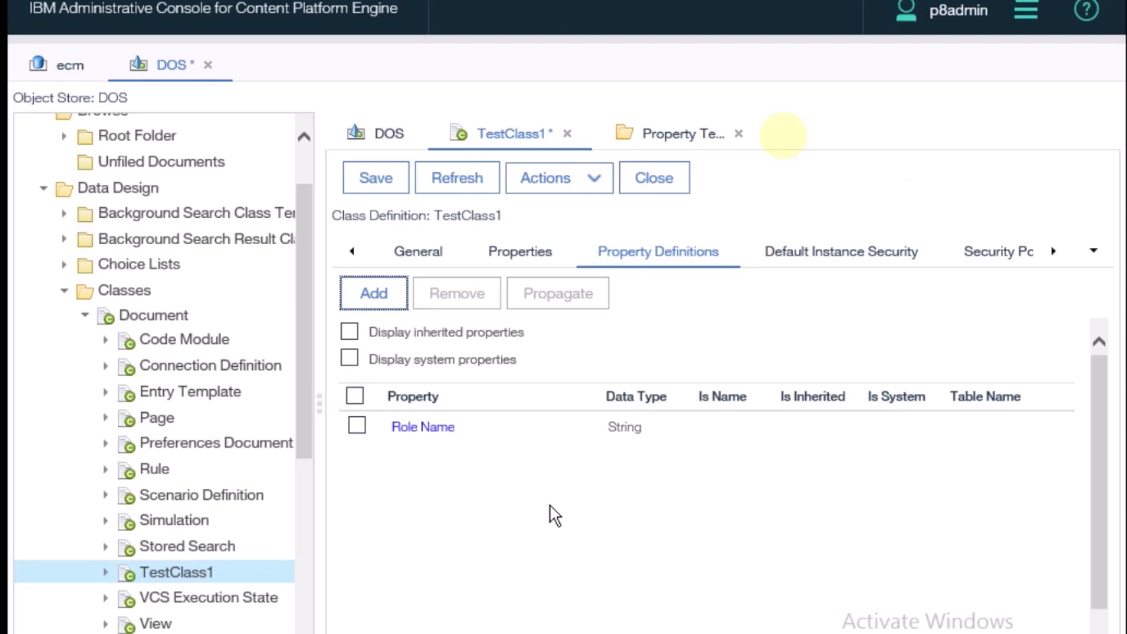
click(368, 189)
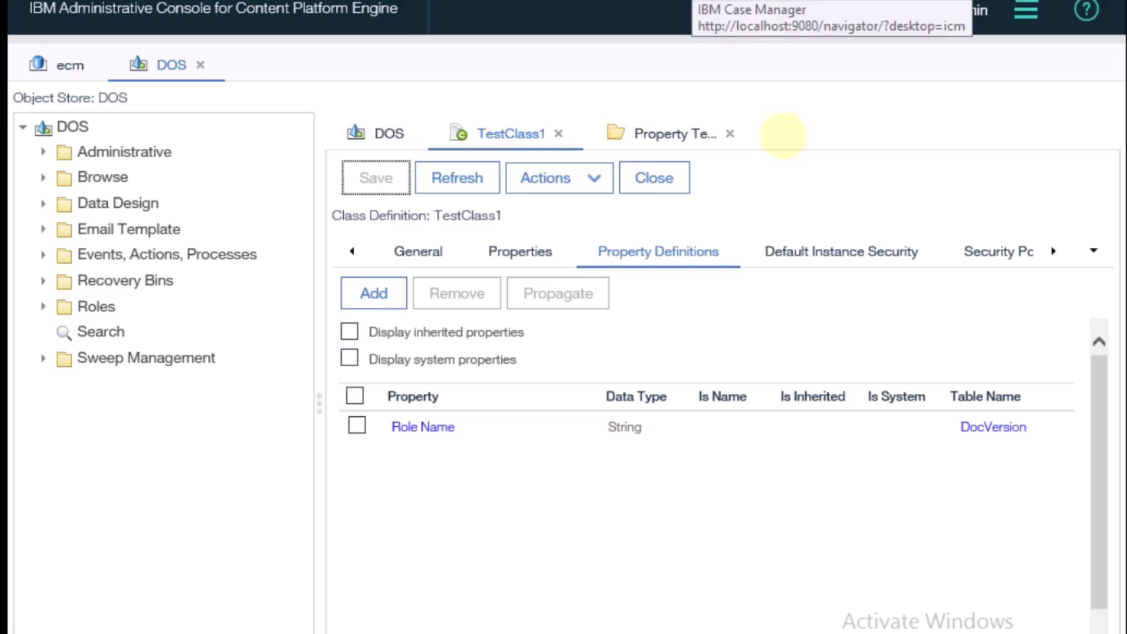
click(704, 1)
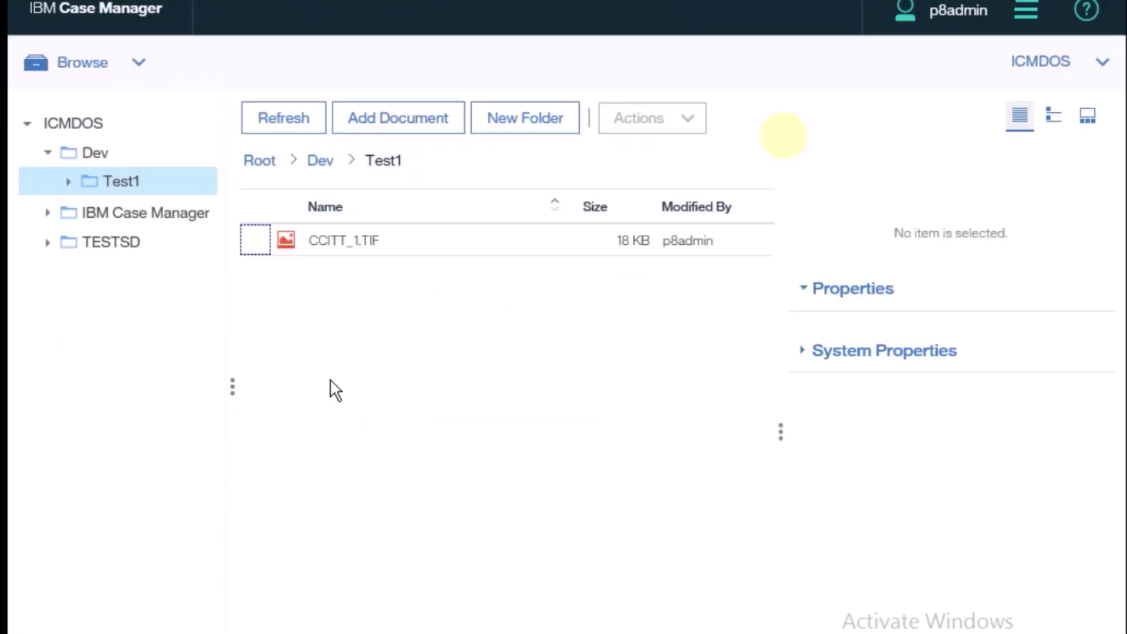
- In Test1, start a new document of class TestClass1 with Role Name 'Admin'
click(140, 198)
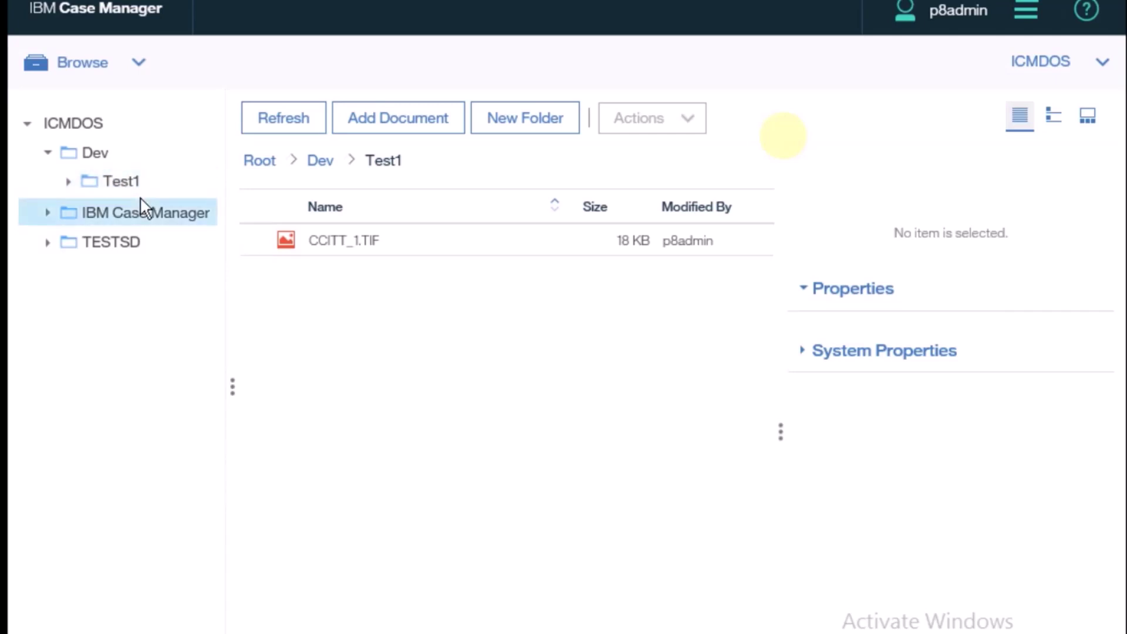
click(130, 188)
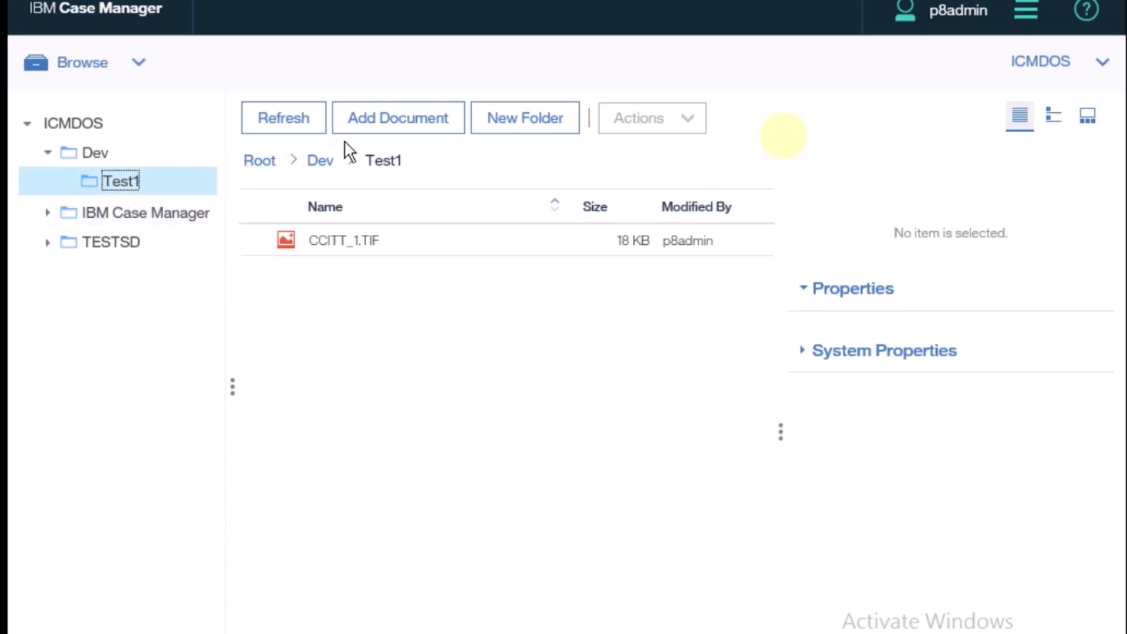
click(390, 130)
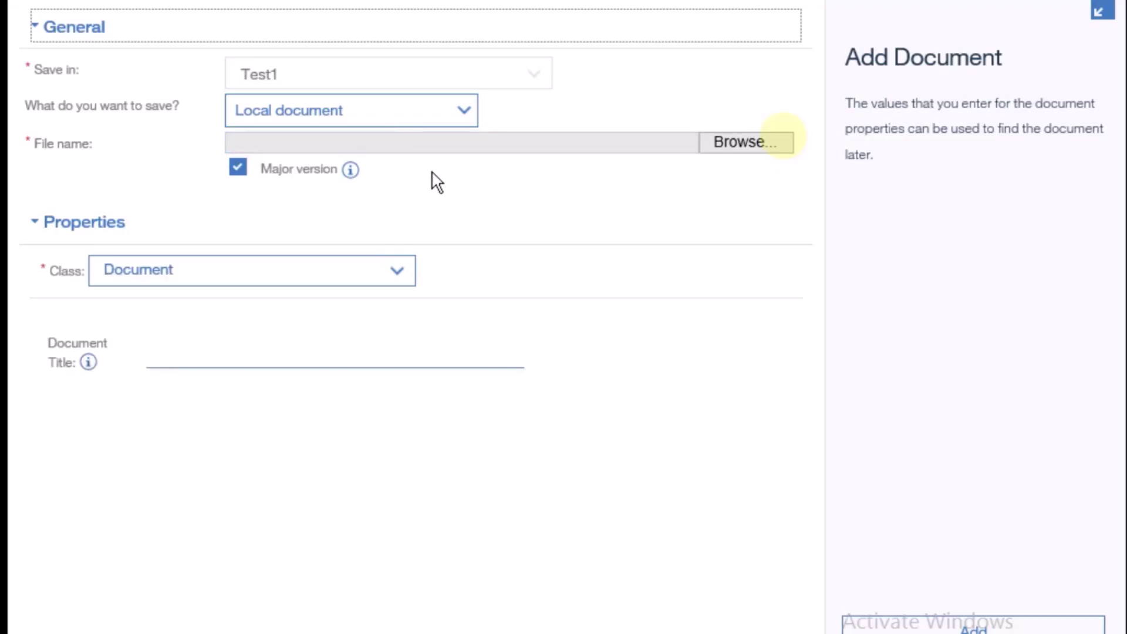
click(337, 272)
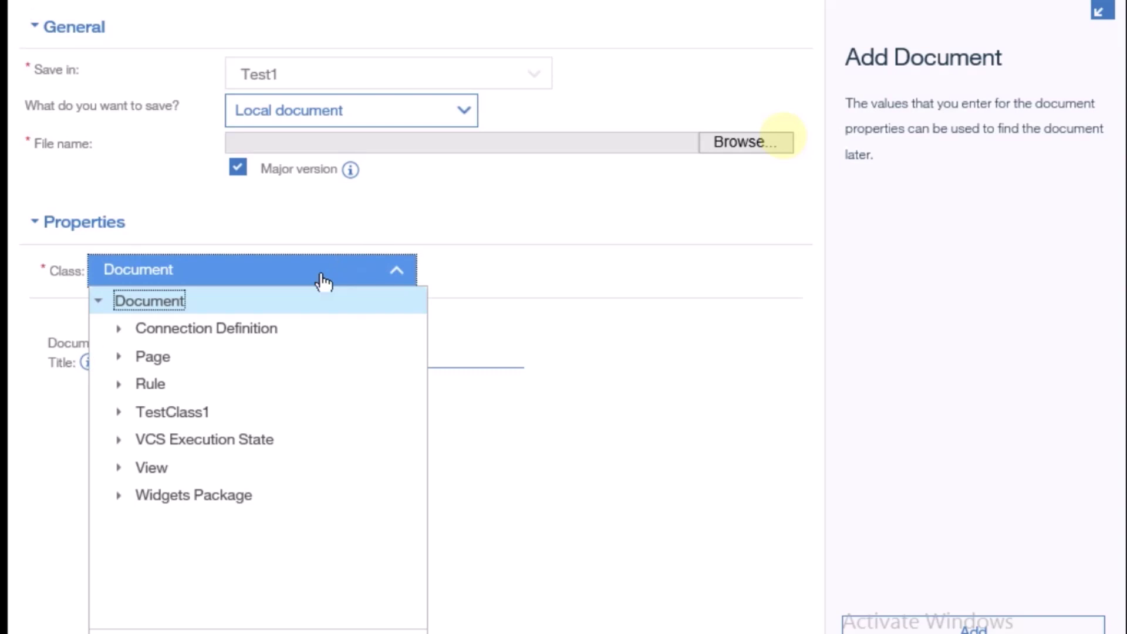
click(184, 413)
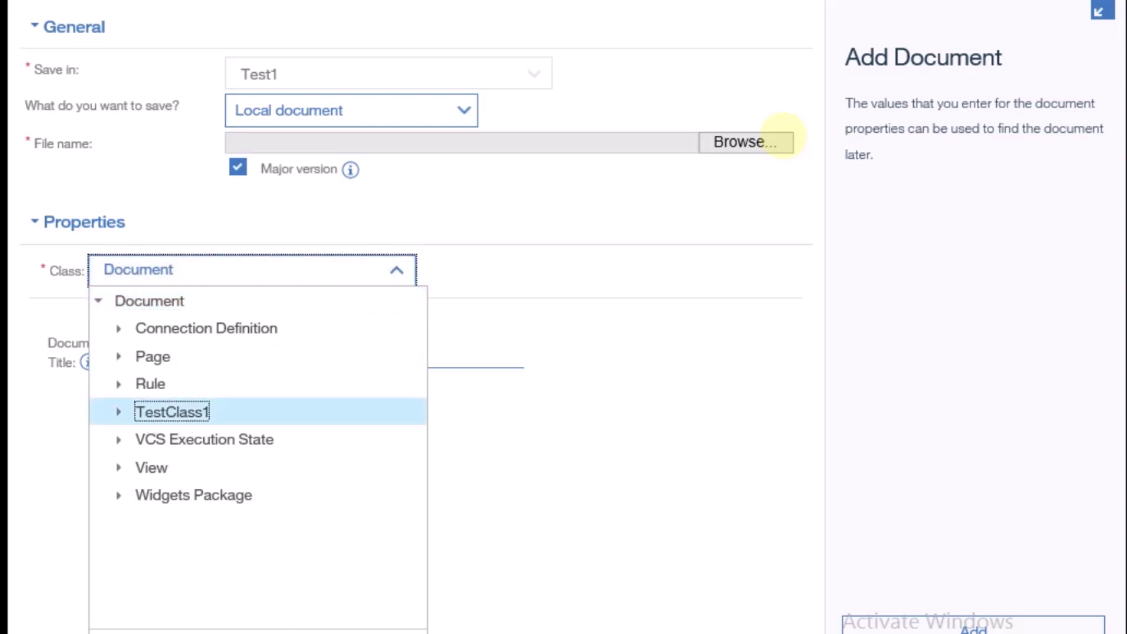
key(Return)
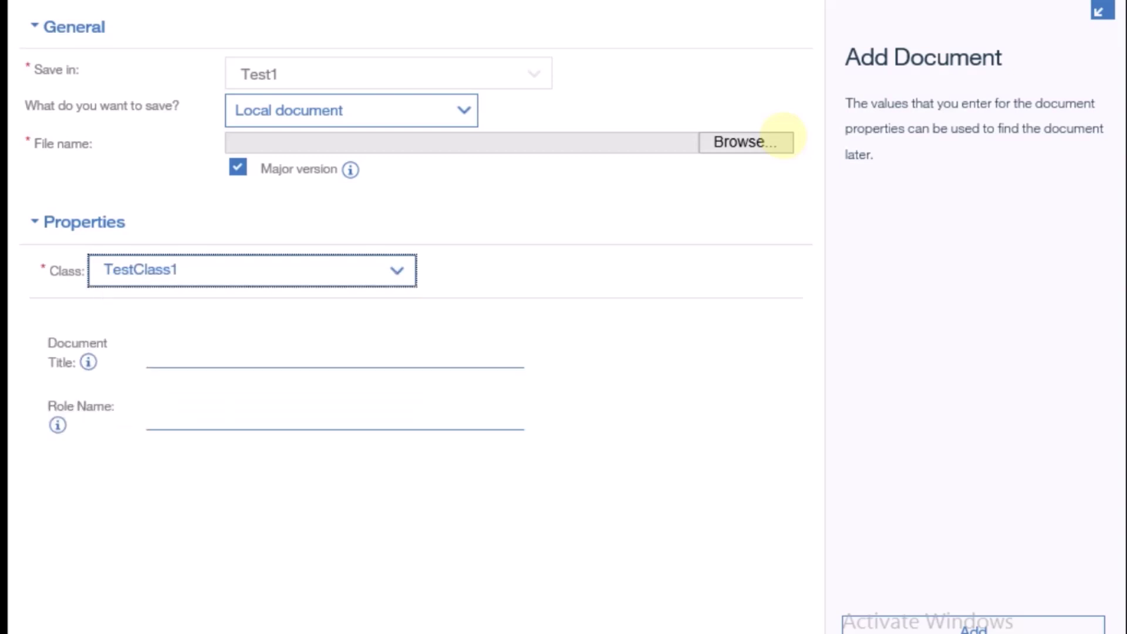
click(331, 406)
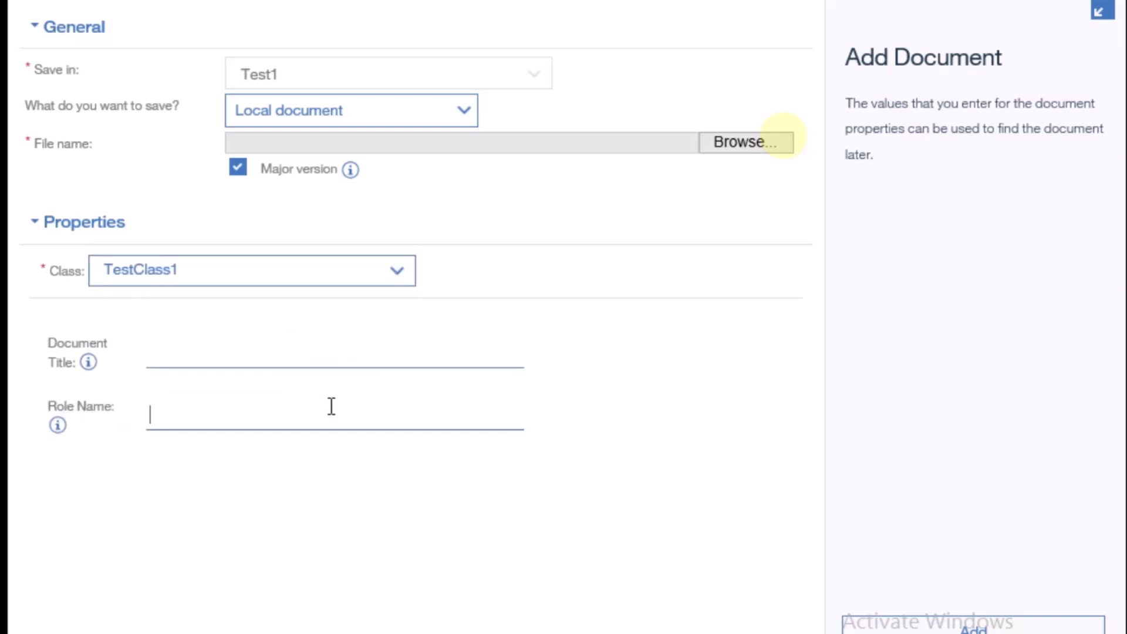
text(Admin)
- Choose CCITT_1 from the desktop, review Document Title and Role Name, and add the document
click(770, 153)
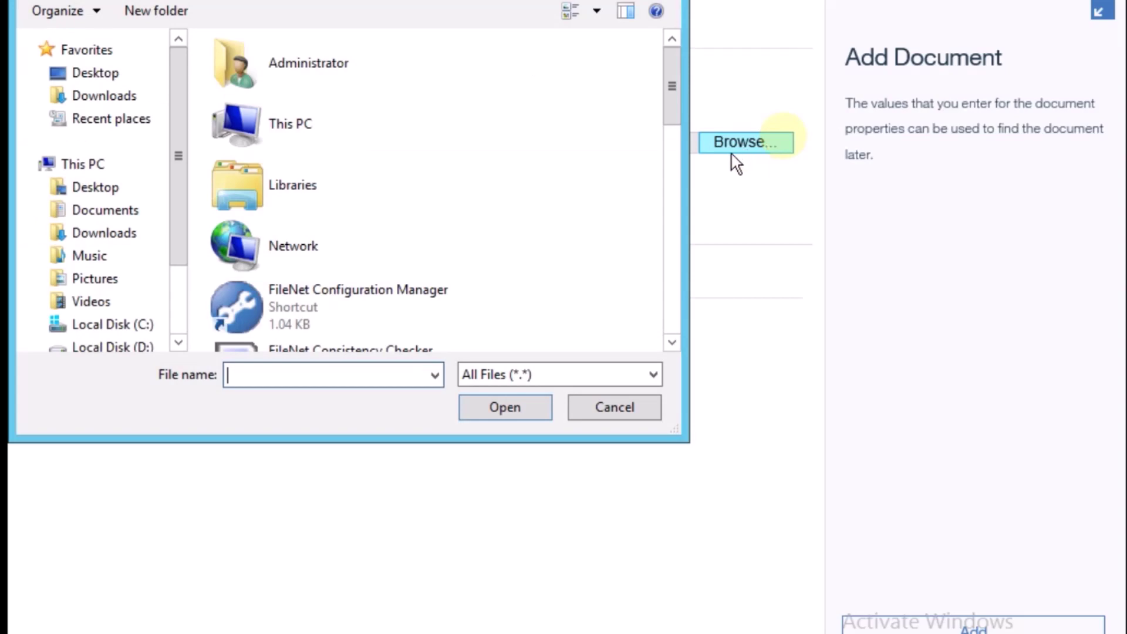
drag(665, 94, 672, 243)
double_click(248, 95)
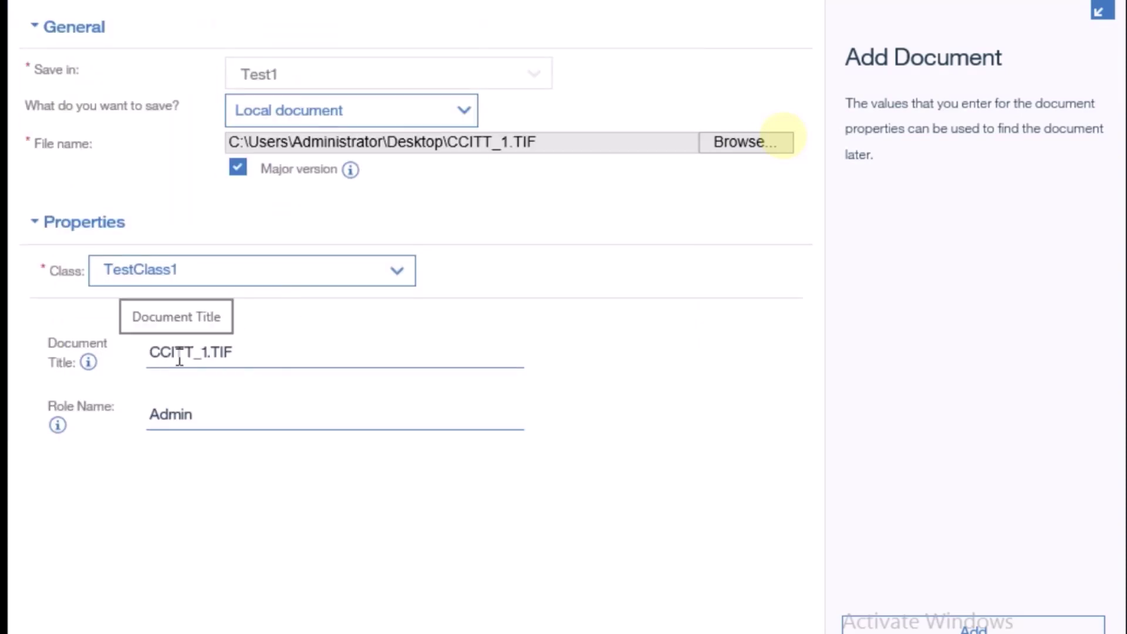
click(251, 346)
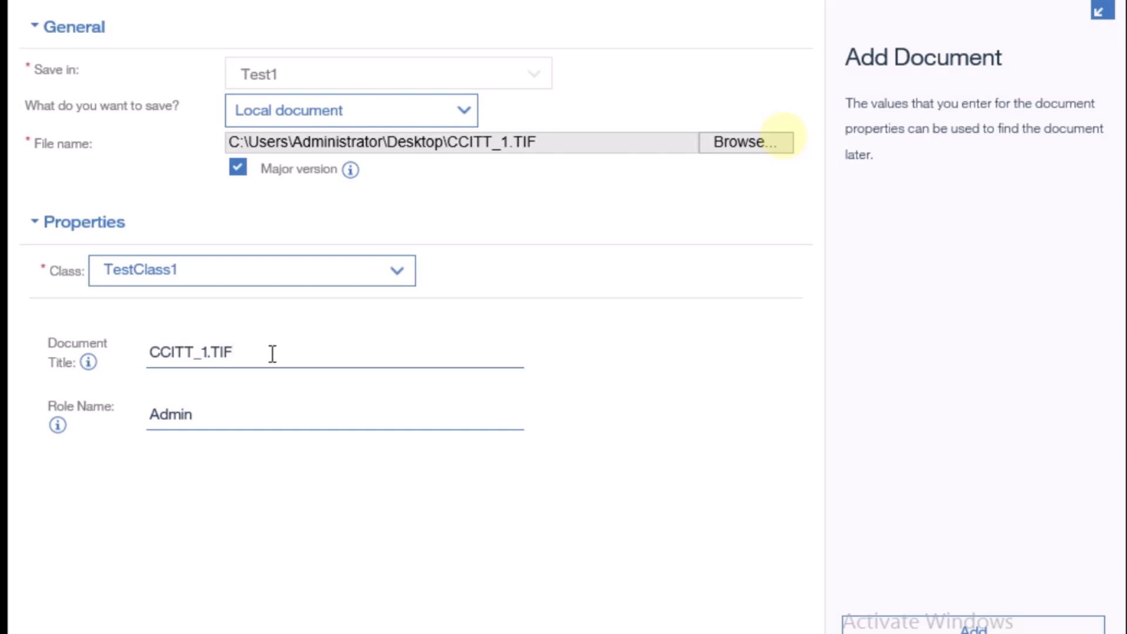
click(387, 418)
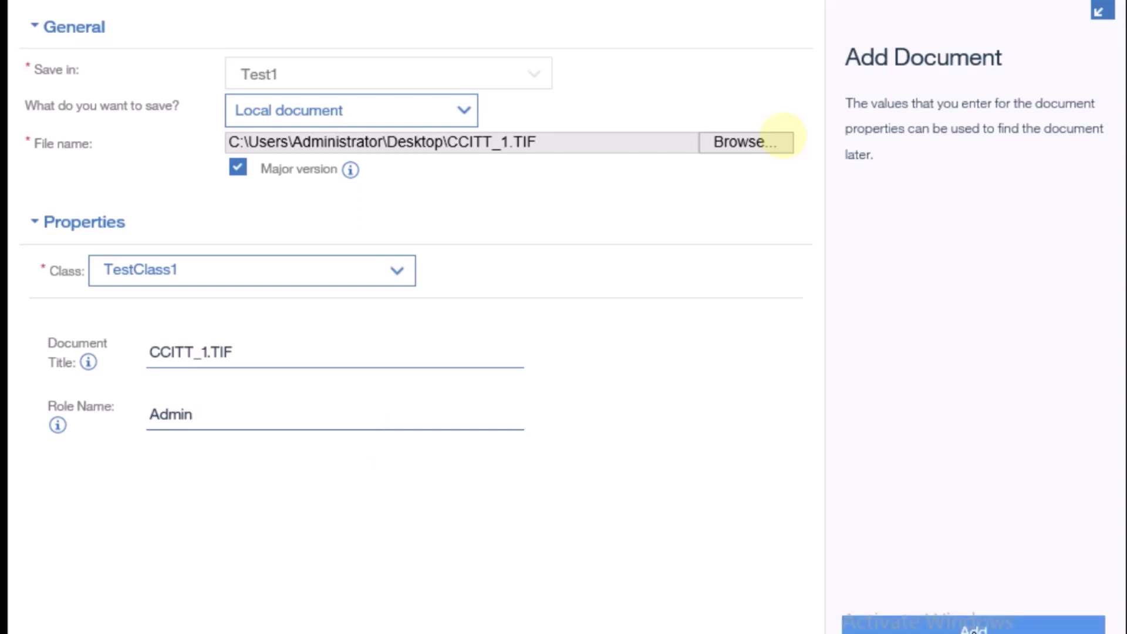
click(972, 627)
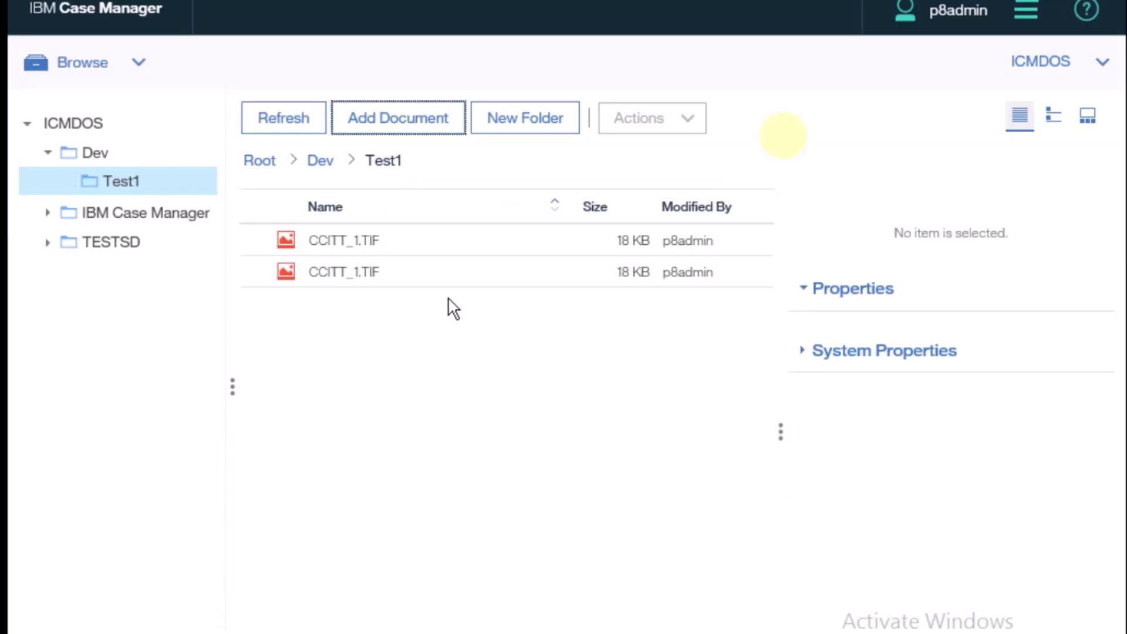
- Compare both CCITT_1.TIF copies: new is TestClass1 with Role Name Admin, older is Document
click(447, 284)
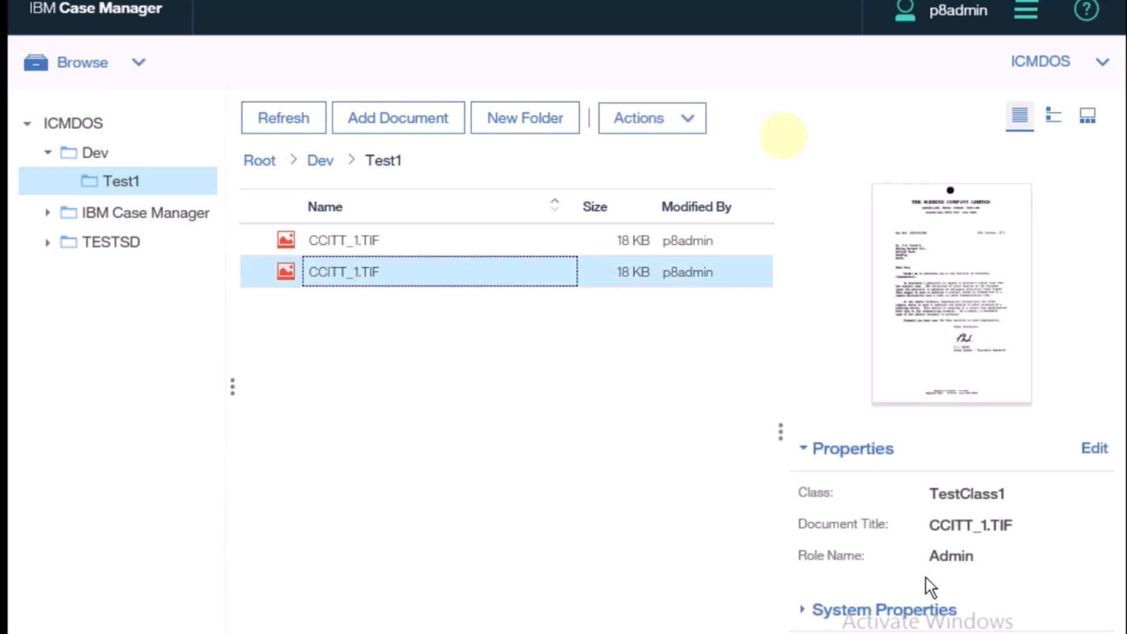
click(515, 242)
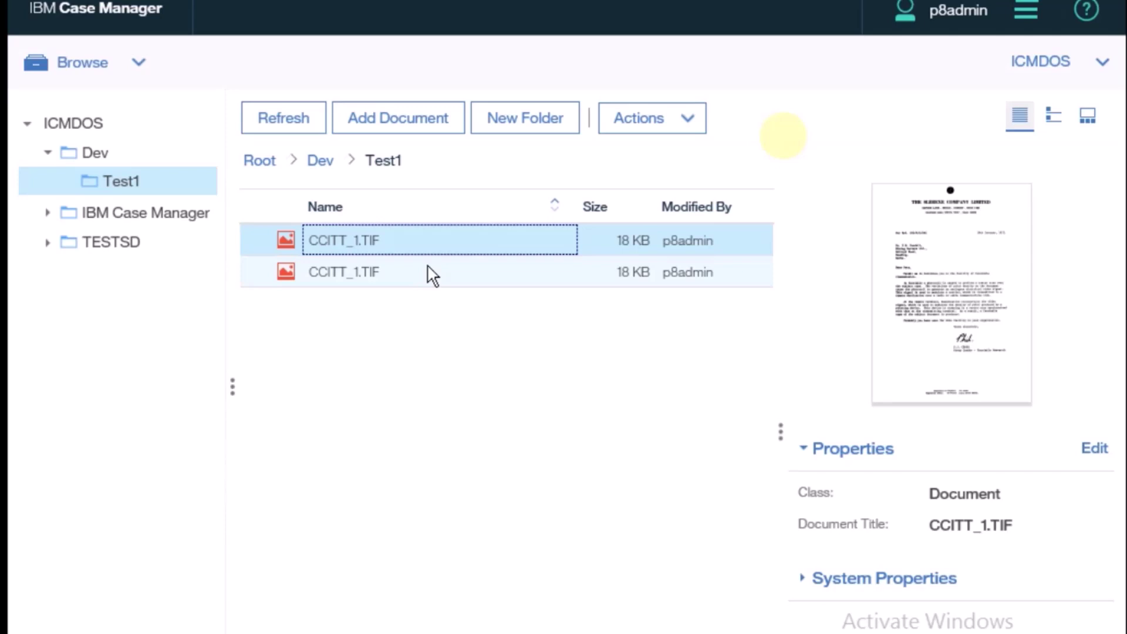
double_click(963, 495)
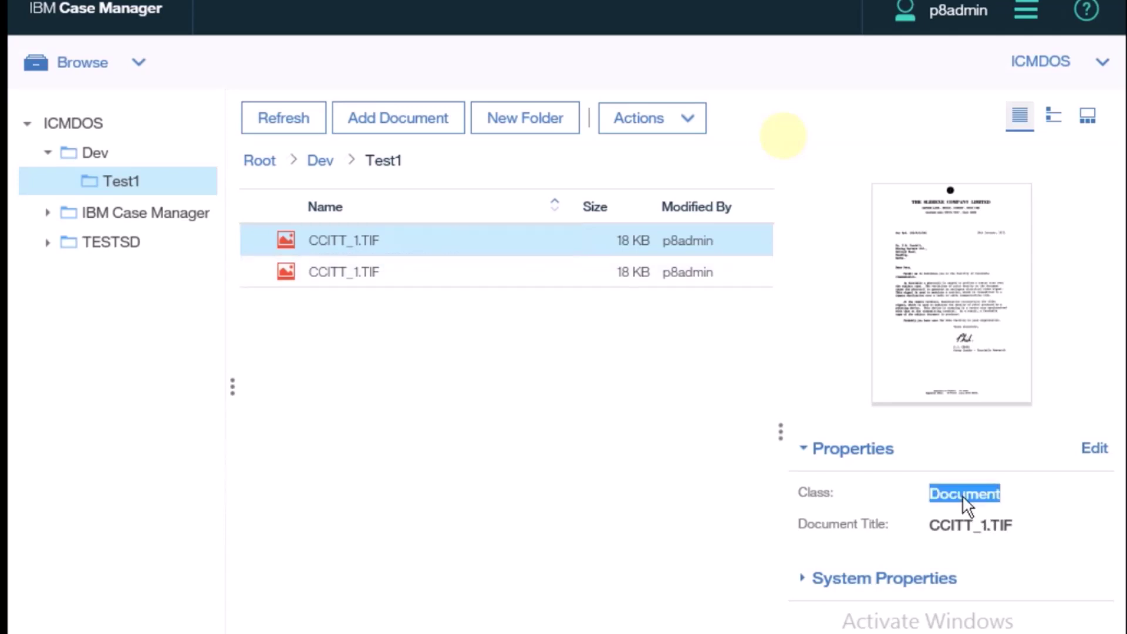
click(437, 274)
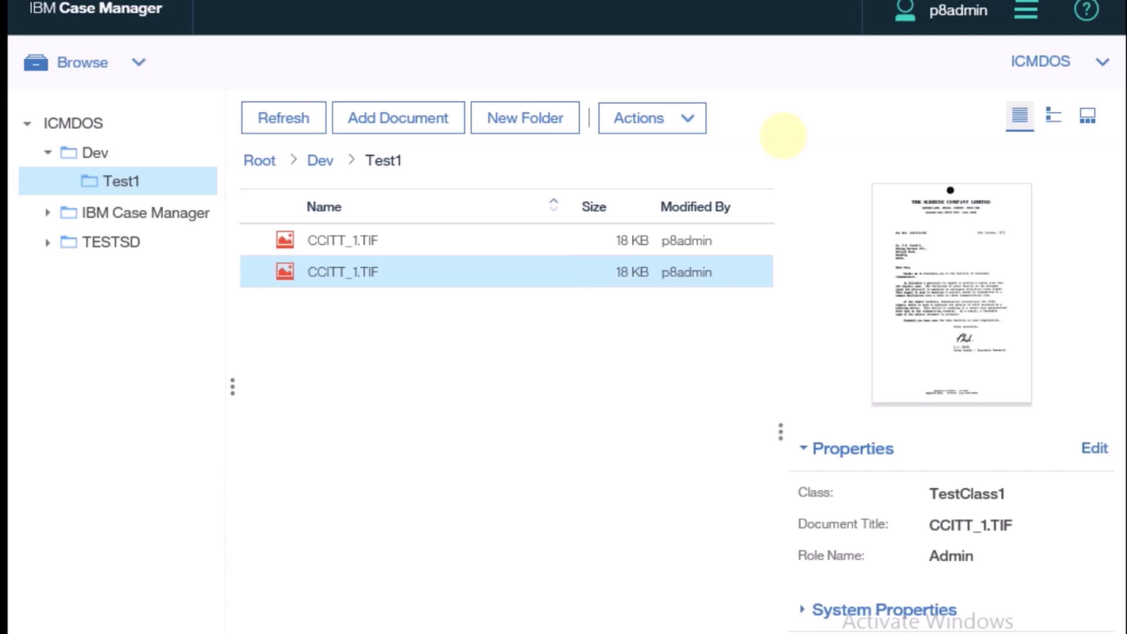
scroll(506, 253, right, 5)
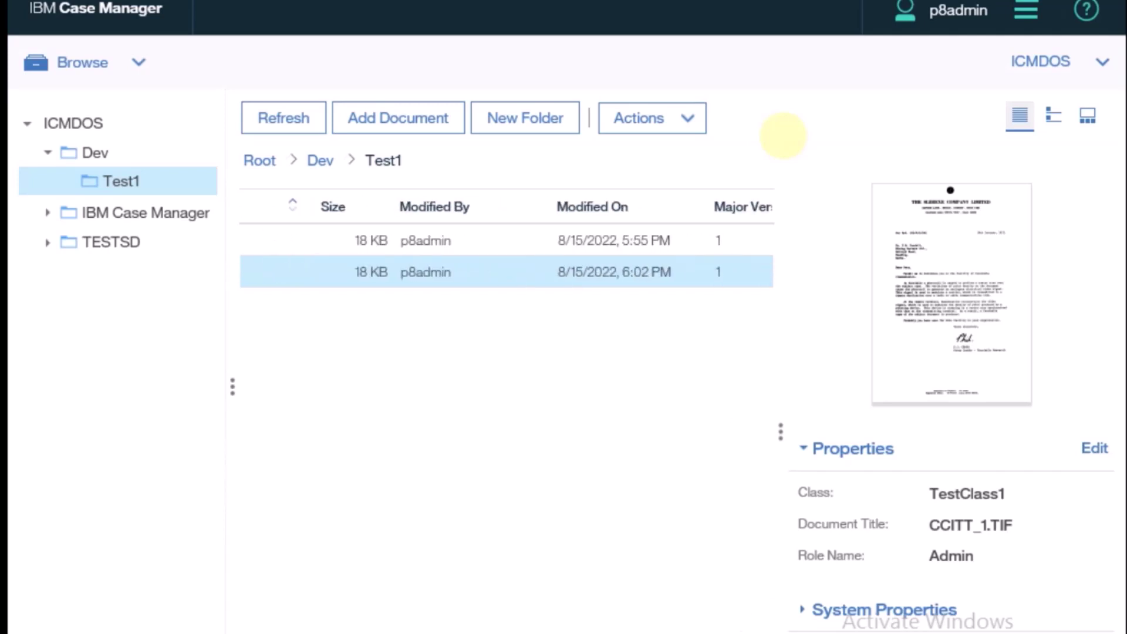
scroll(507, 252, left, 5)
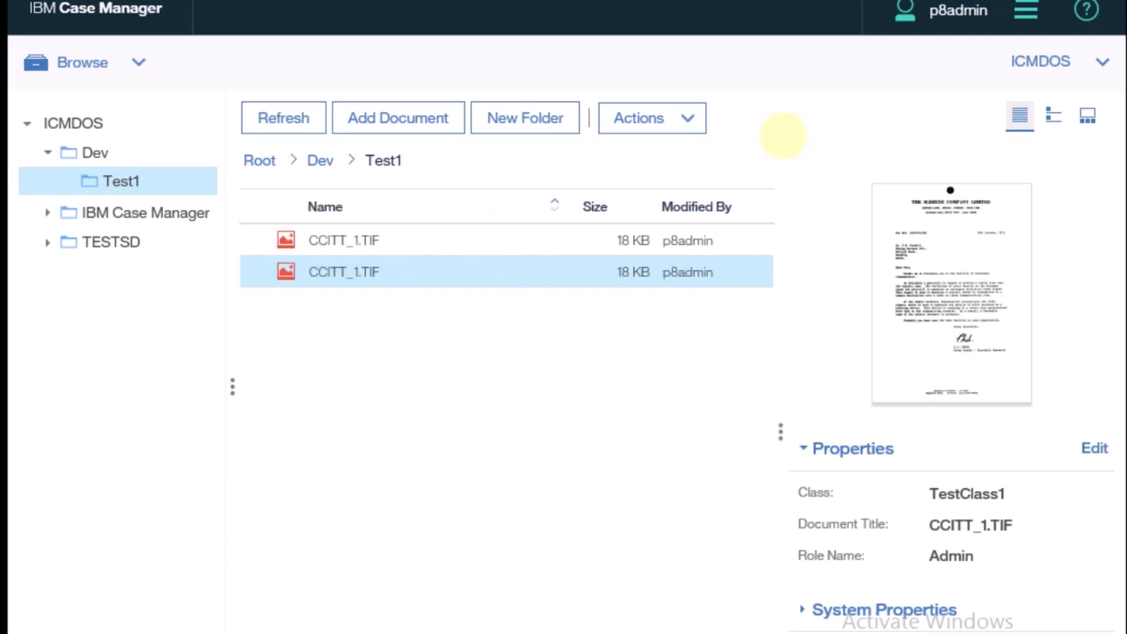
double_click(955, 560)
click(576, 555)
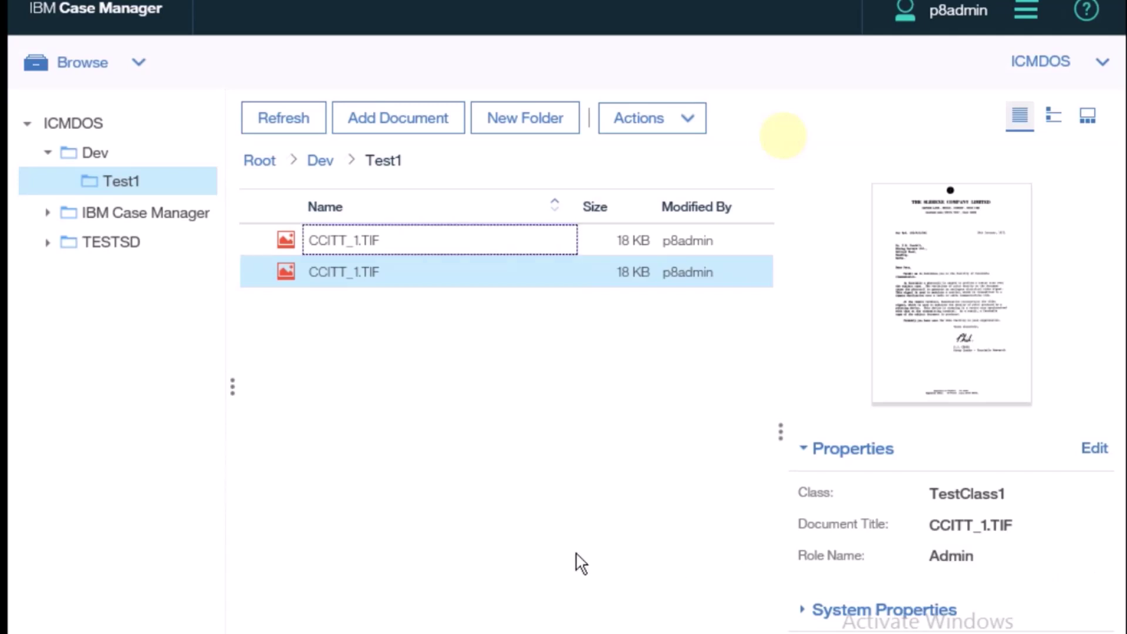